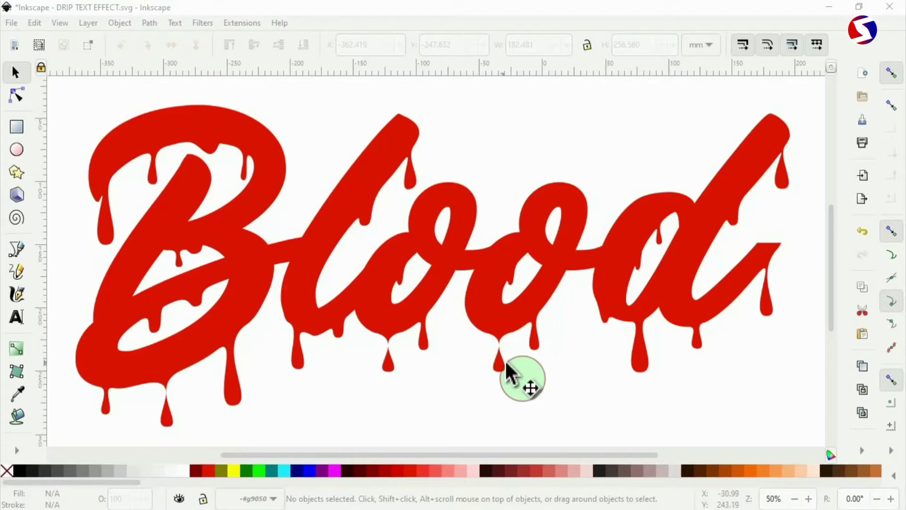
Step: Turn off snapping and lock the width-to-height ratio for scaling, working in the empty canvas area above the finished lettering
scroll(525, 373, "up", 10)
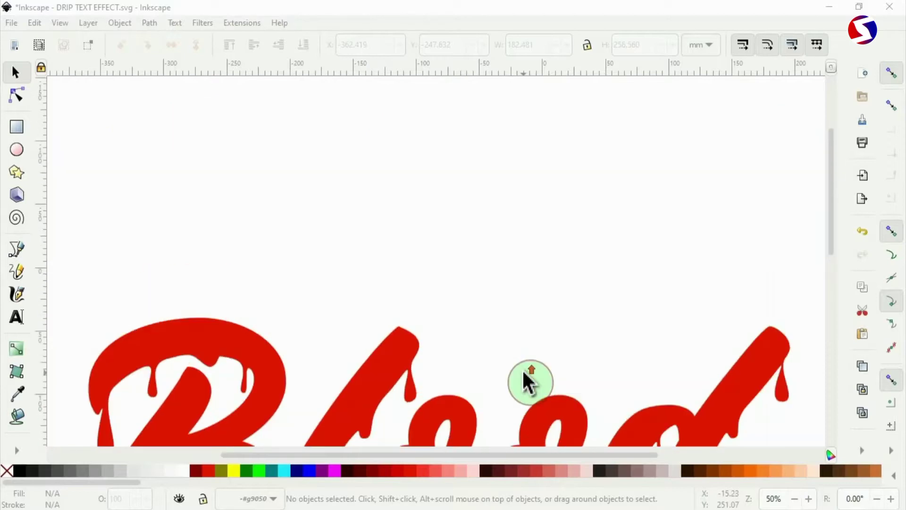
scroll(525, 373, "up", 6)
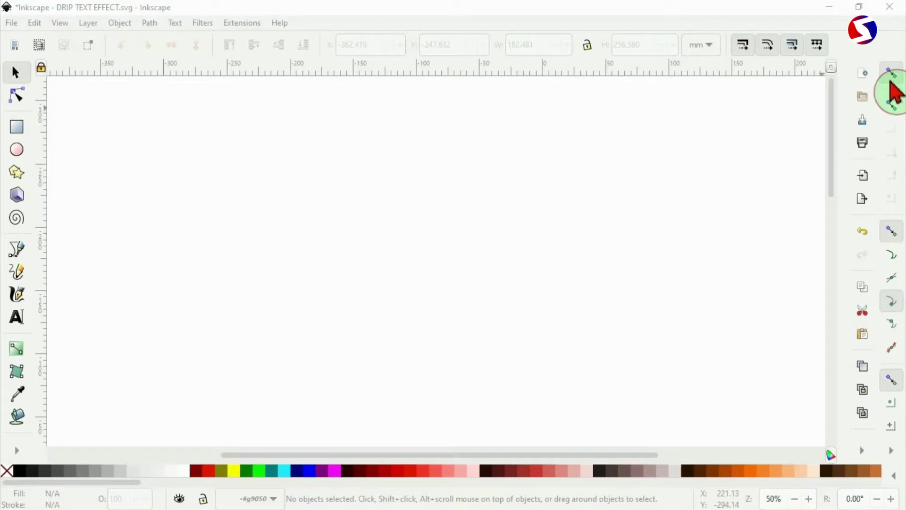
left_click(891, 75)
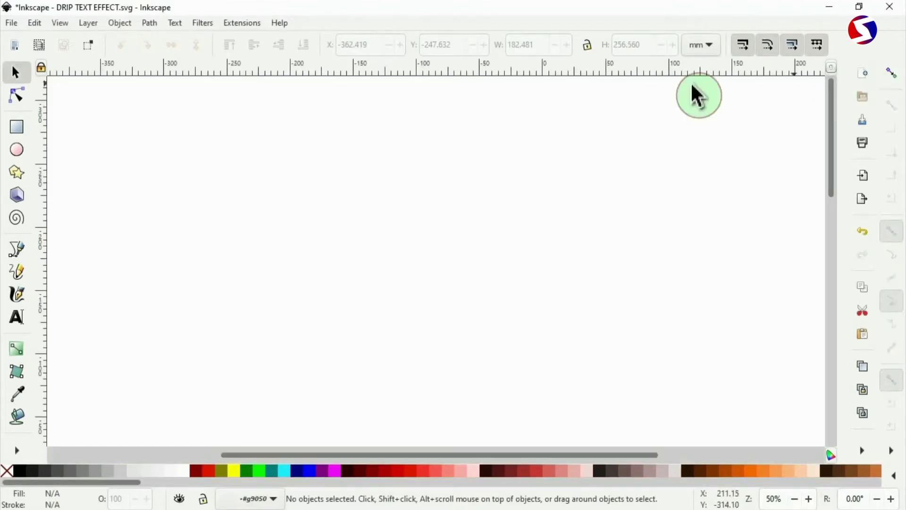
left_click(589, 50)
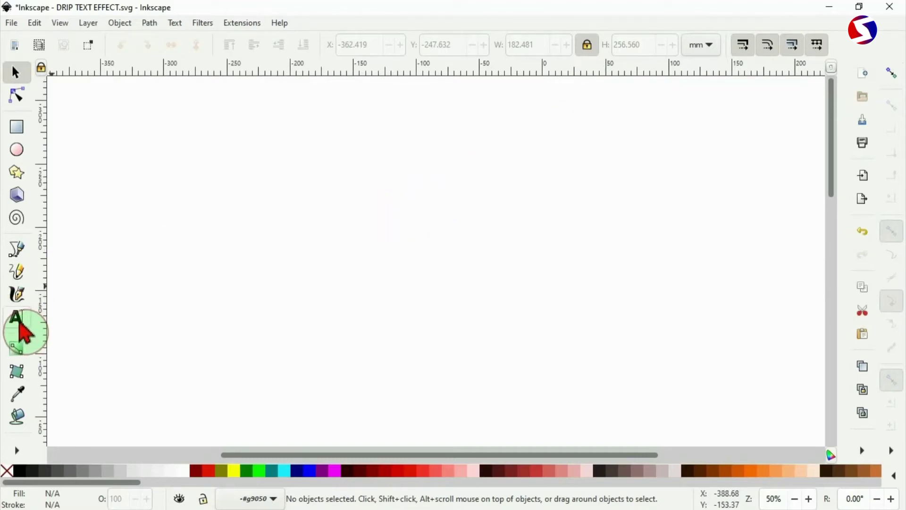
Step: Create the text "Blood" on the empty canvas and set its font to Saekana Clean
left_click(18, 319)
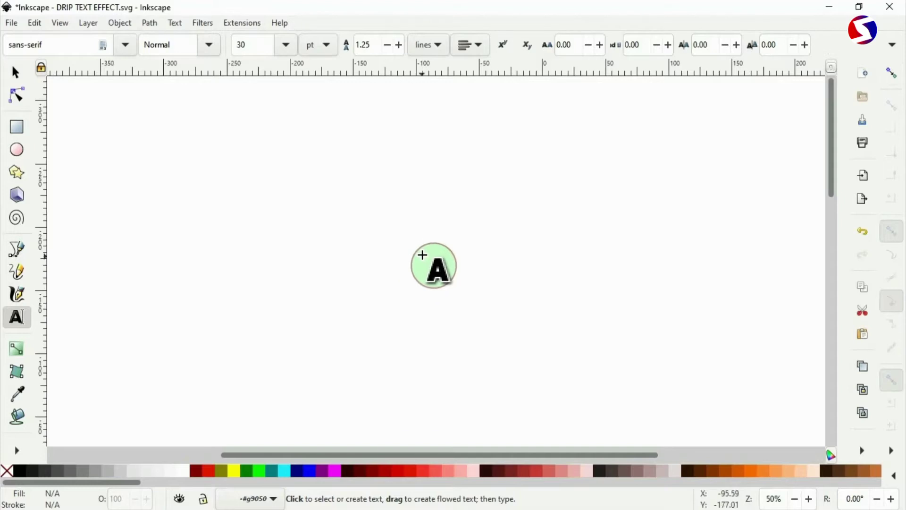
left_click(422, 255)
type("Blood")
left_click_drag(61, 49, 2, 45)
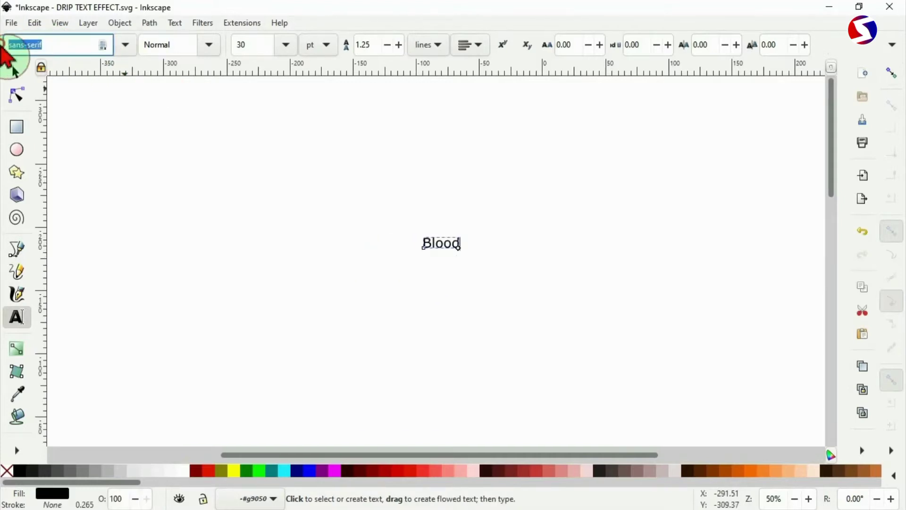
type("sae")
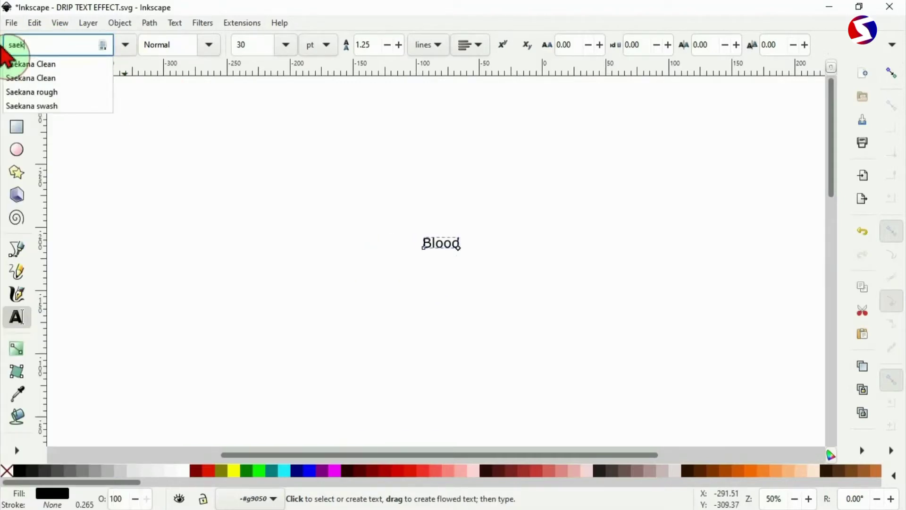
type("k")
left_click(24, 77)
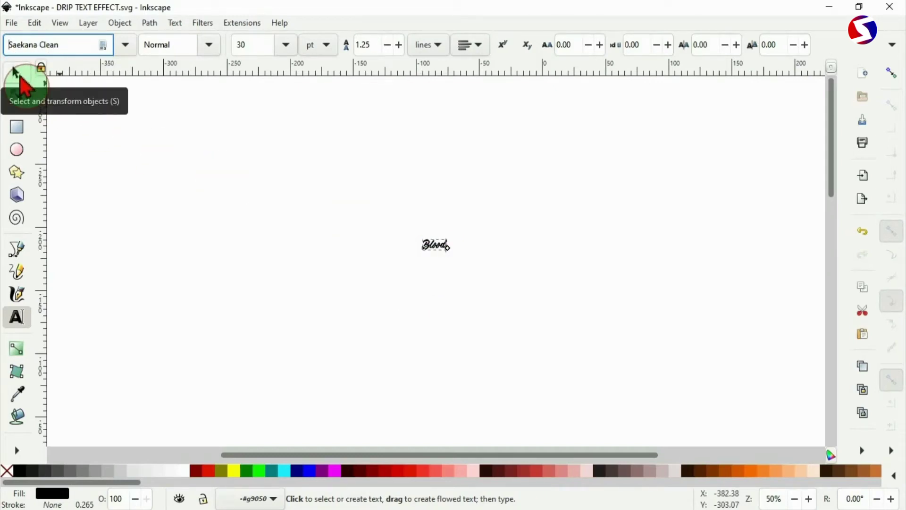
Step: Enlarge the text proportionally to about 541 by 230 mm and fill it with red
left_click(21, 79)
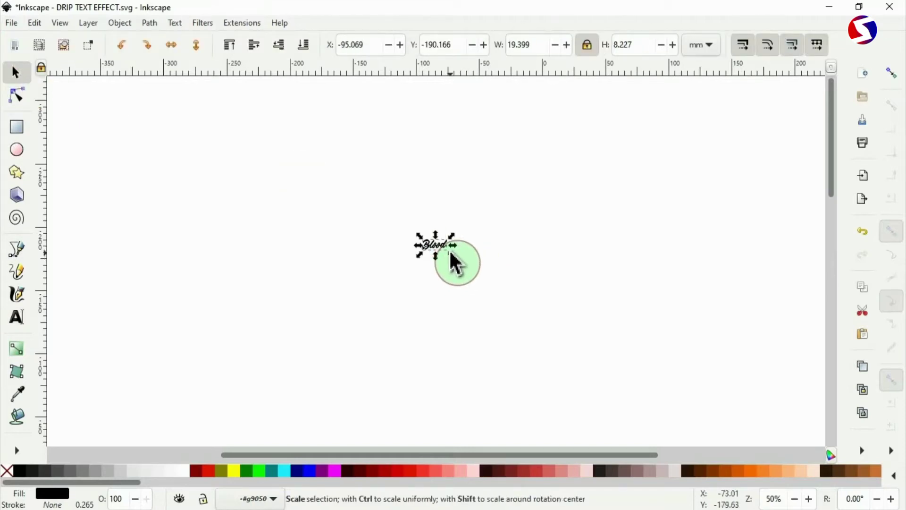
left_click_drag(452, 257, 718, 407)
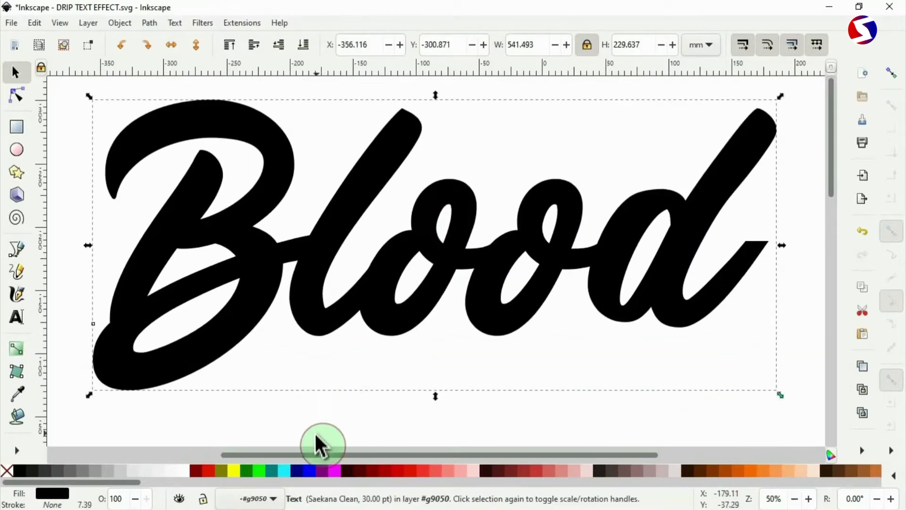
left_click(300, 471)
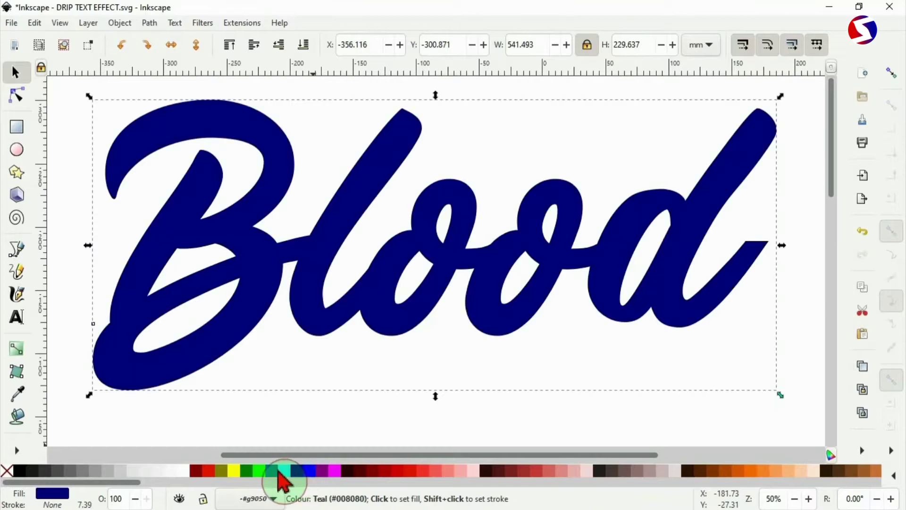
left_click(246, 471)
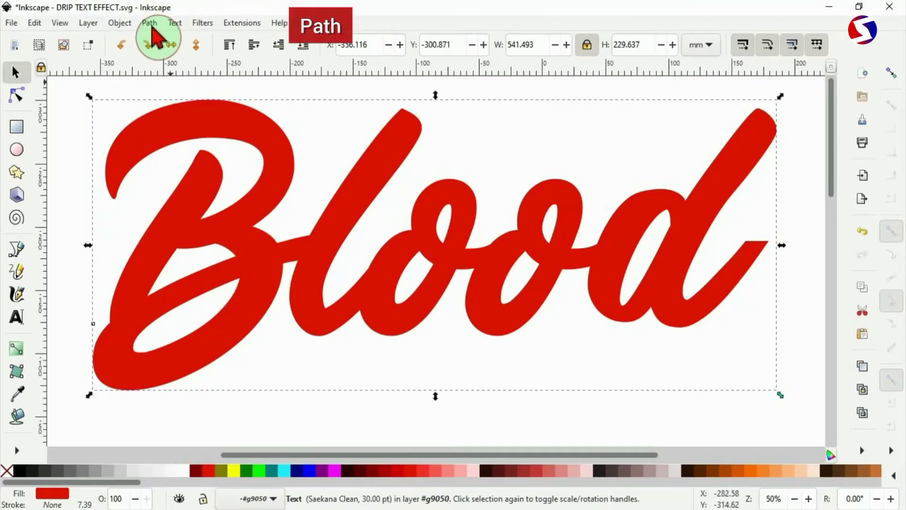
Step: Convert the text object to paths and ungroup it into separate letters
left_click(151, 27)
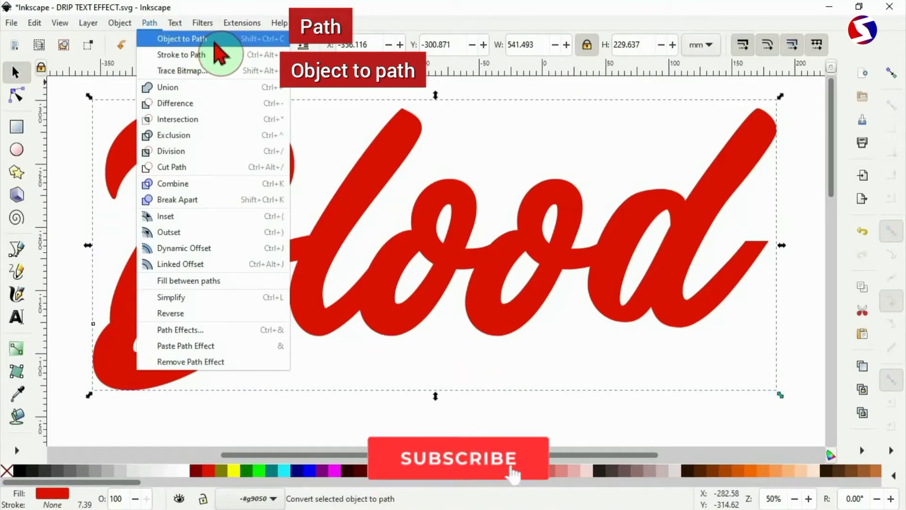
left_click(215, 41)
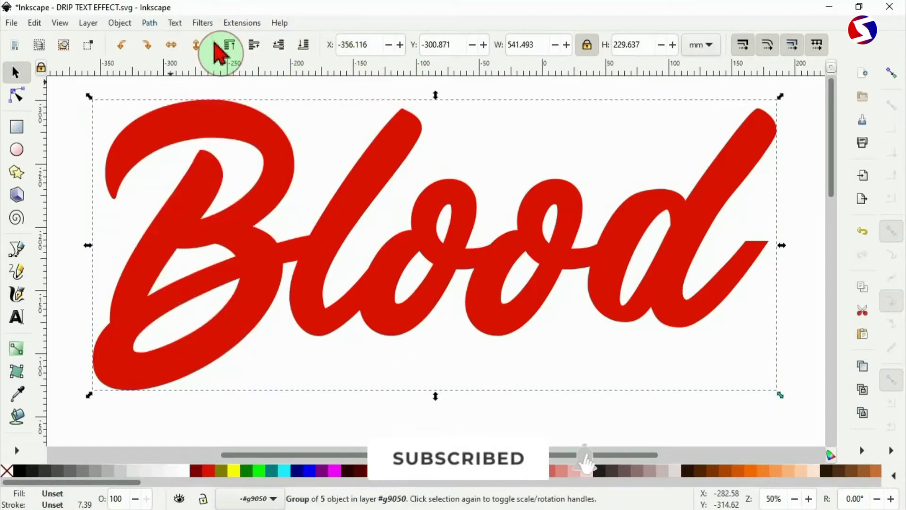
right_click(345, 215)
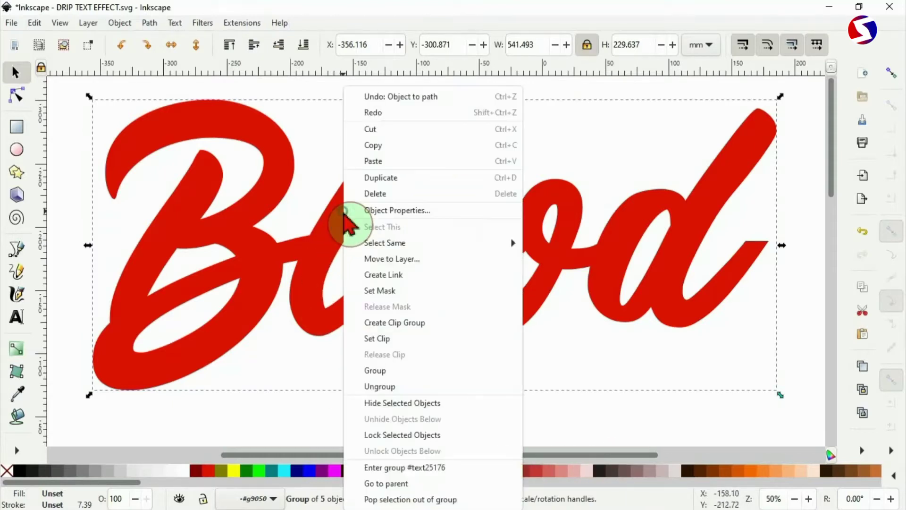
left_click(425, 387)
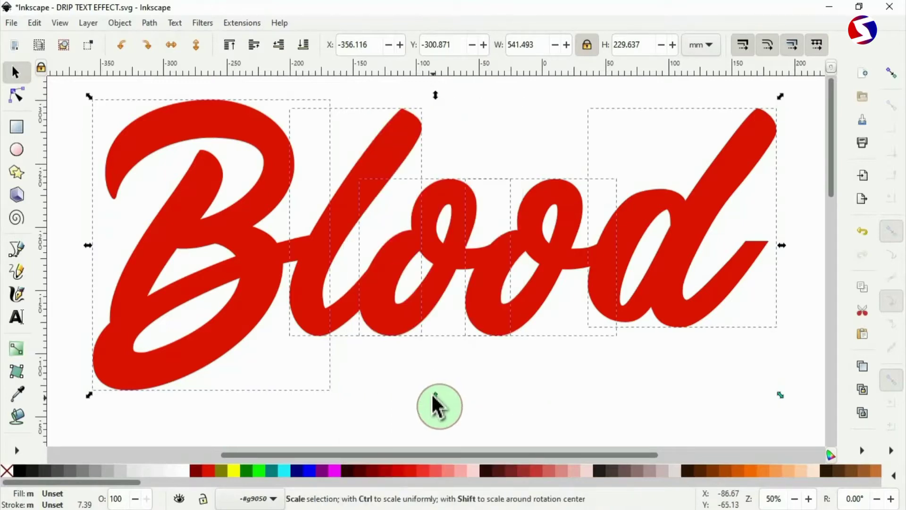
Step: Try moving the first o and the d away from the word as separate letters, and undo both moves
left_click(422, 337)
left_click(418, 331)
left_click_drag(417, 332, 403, 421)
left_click(597, 310)
left_click_drag(597, 309, 646, 219)
key("ctrl+z")
key("ctrl+z")
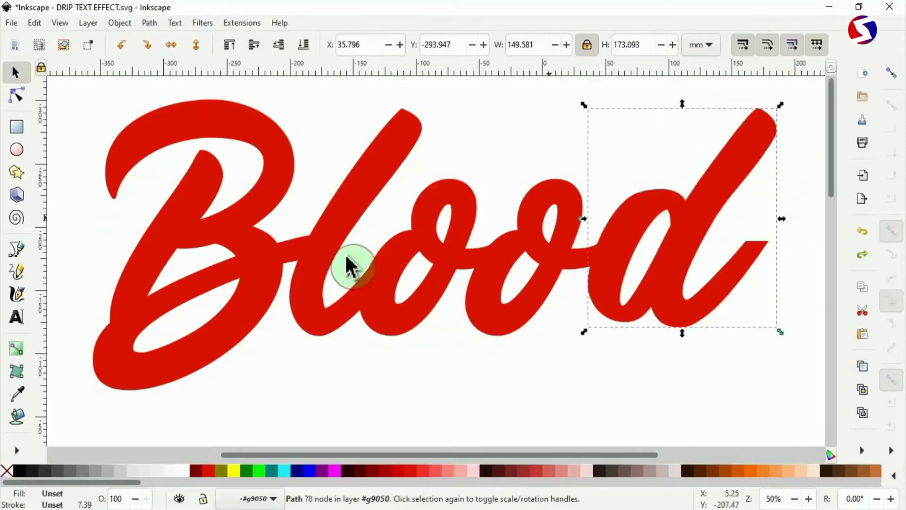
Step: Select the letter B and show its nodes for editing around the upper curve
left_click(219, 243)
scroll(219, 243, "left", 10)
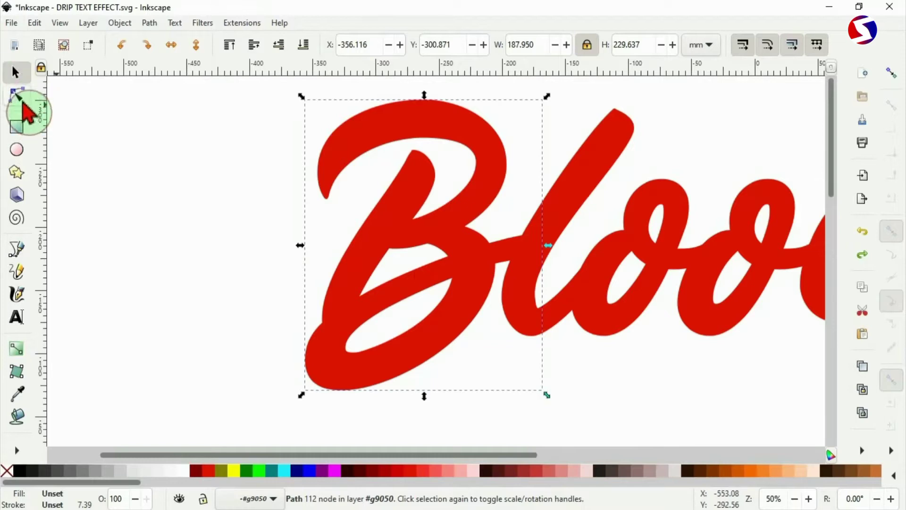
left_click(18, 97)
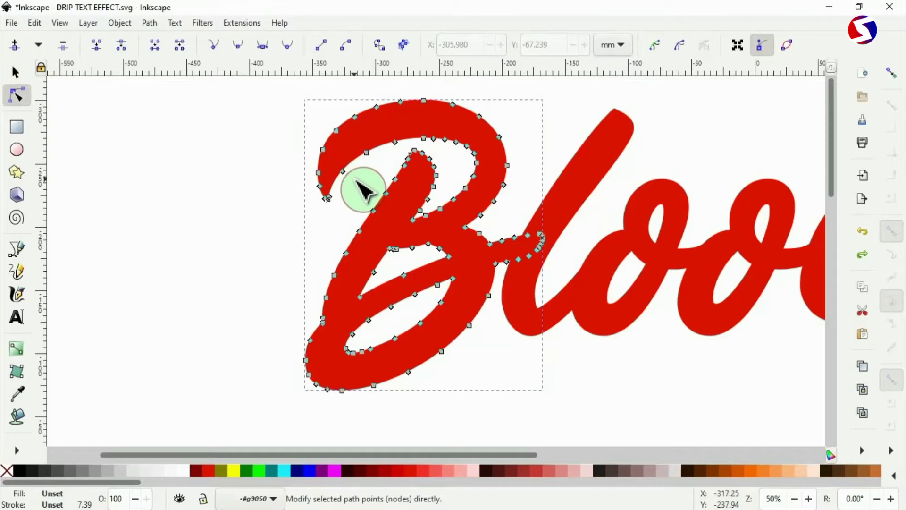
scroll(363, 188, "up", 2, "ctrl")
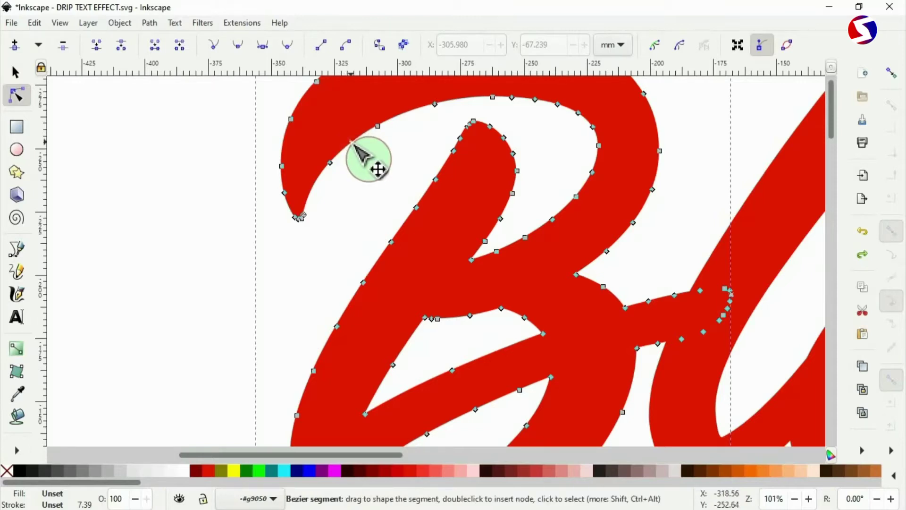
Step: Try inserting a node directly on the inner edge of the B's top curve, and undo it
left_click(356, 144)
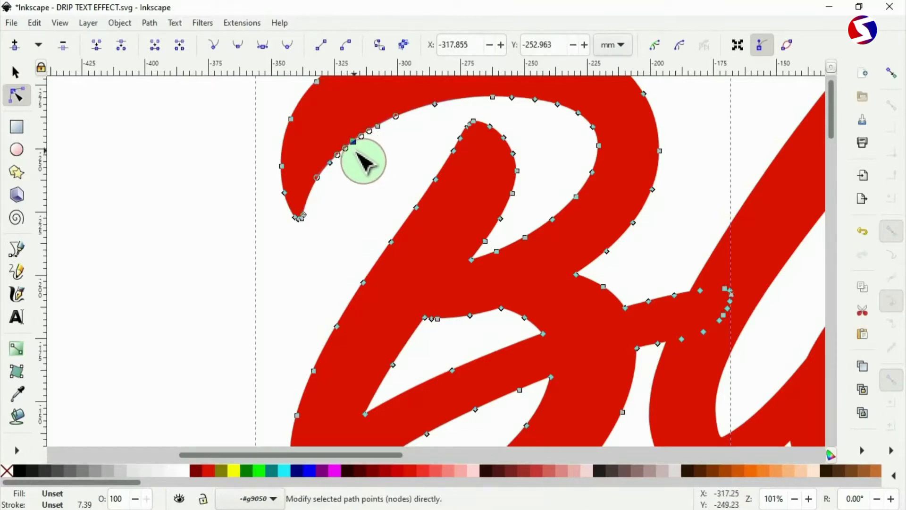
key("Escape")
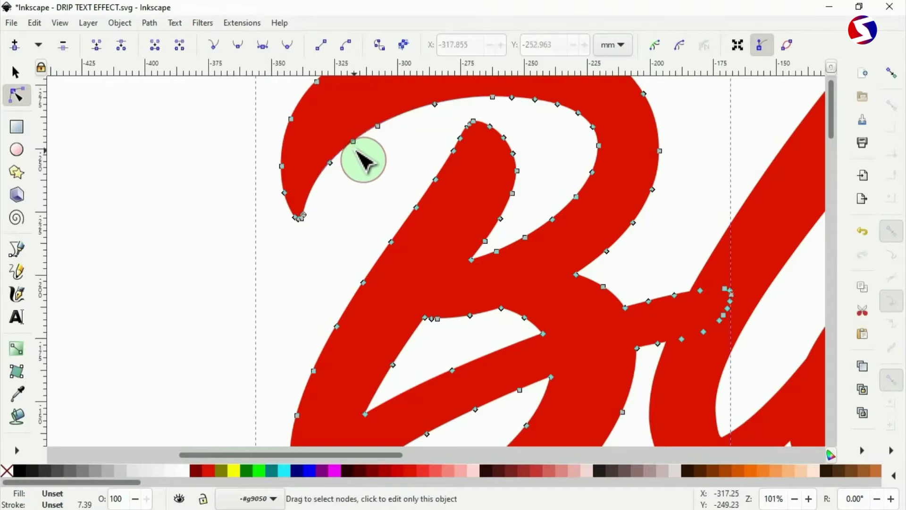
left_click(355, 144)
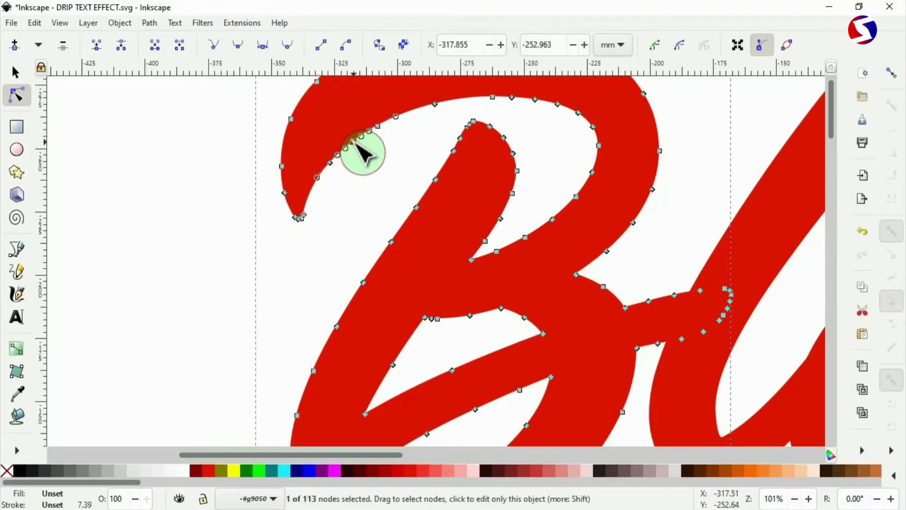
key("Escape")
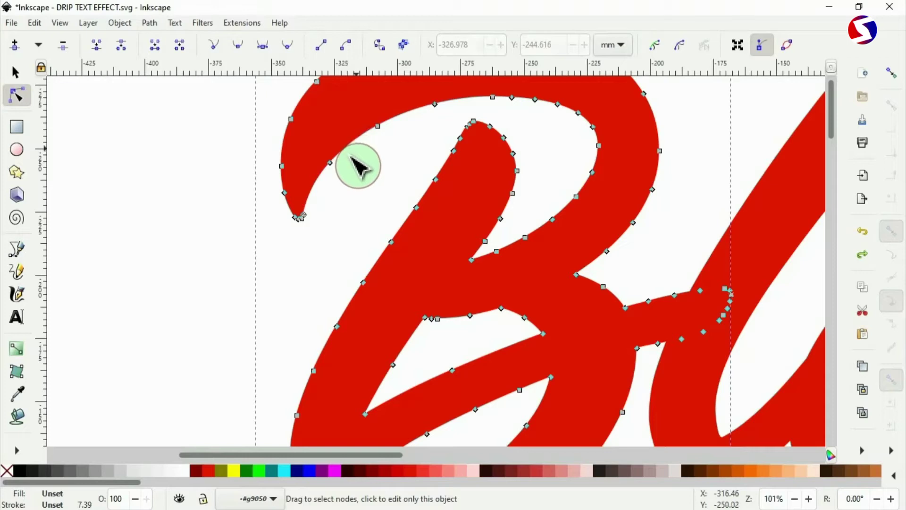
left_click_drag(334, 186, 385, 115)
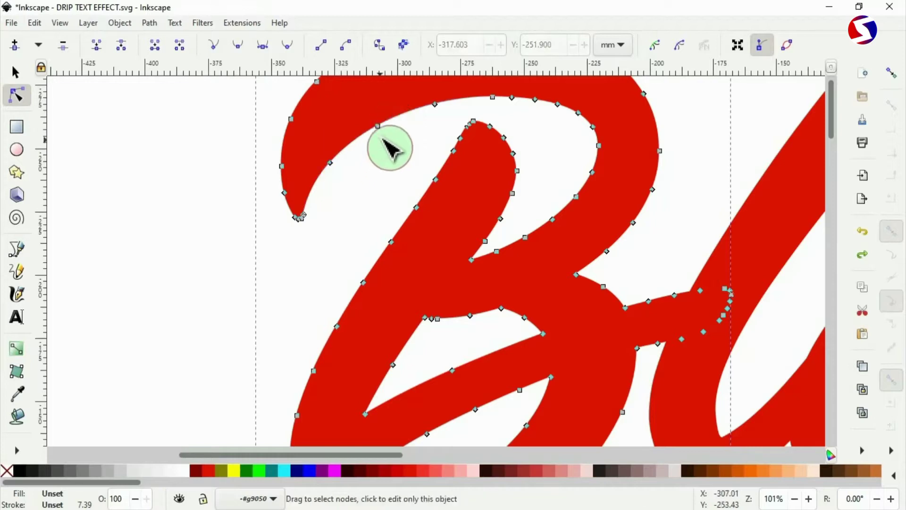
Step: Insert a node midway between the two neighbouring nodes near the start of the inner edge of the B's top curve
left_click(377, 126)
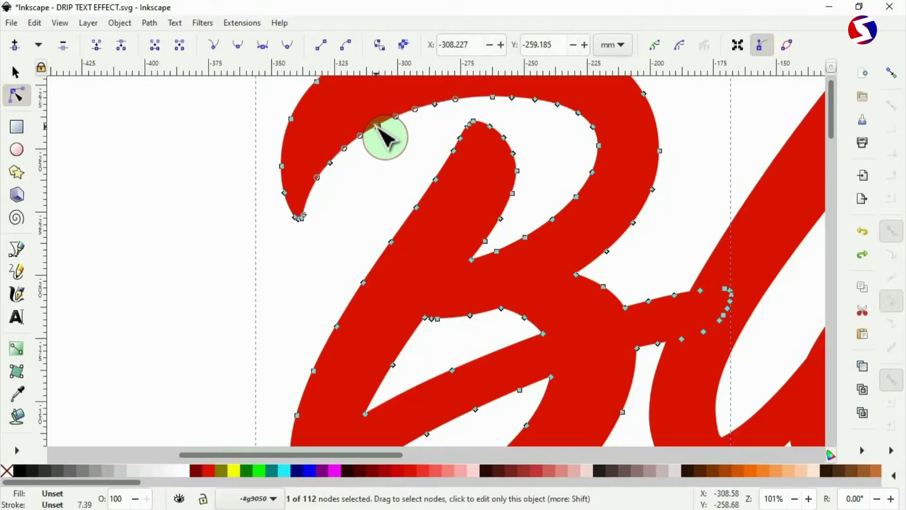
left_click(330, 163, "shift")
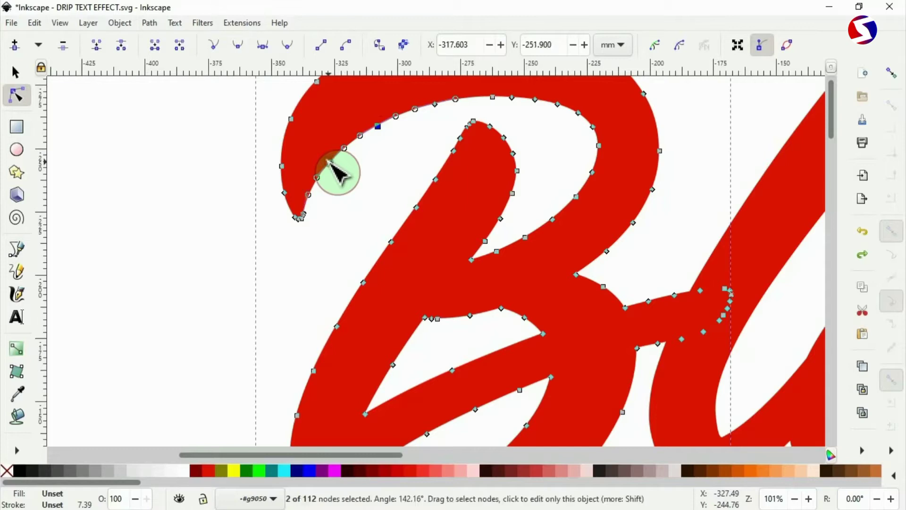
left_click(16, 47)
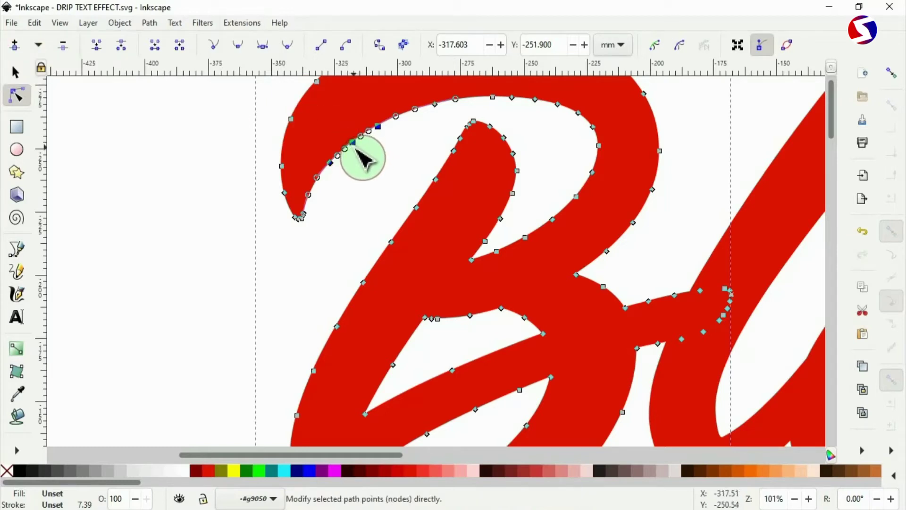
key("Delete")
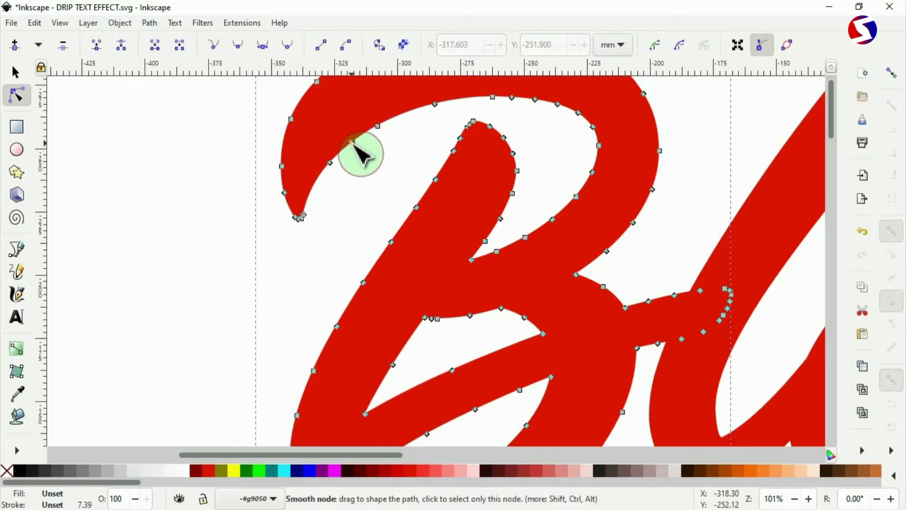
Step: Pull the new node down to about Y -206 mm to form a drip, and level its handles for a rounded tip
left_click_drag(354, 144, 319, 263)
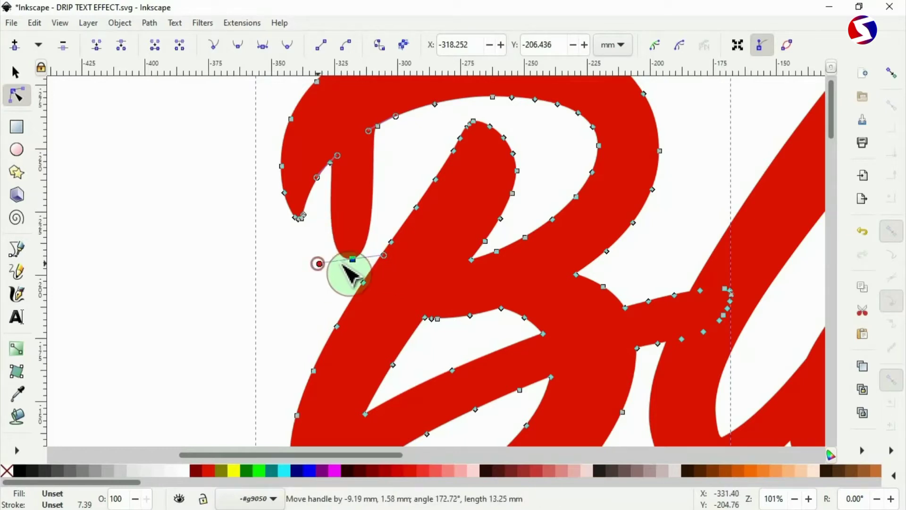
left_click_drag(384, 255, 386, 260)
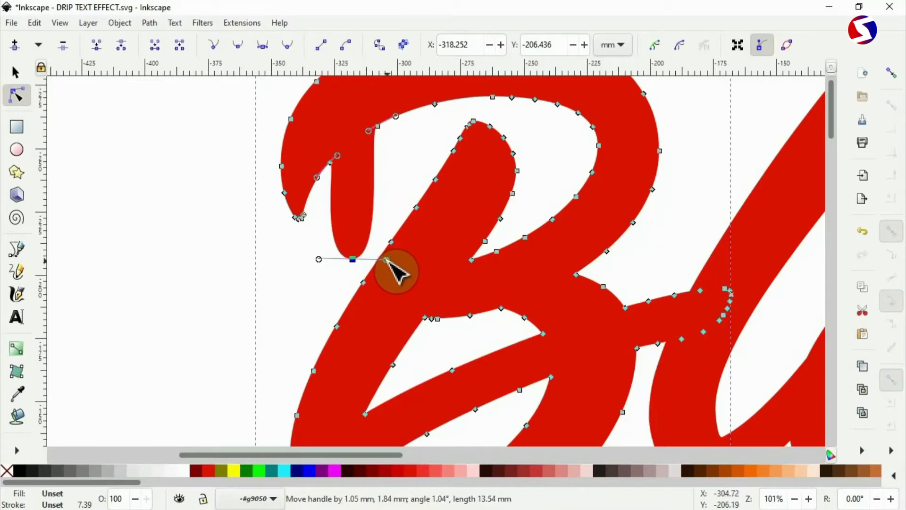
left_click_drag(386, 259, 387, 259)
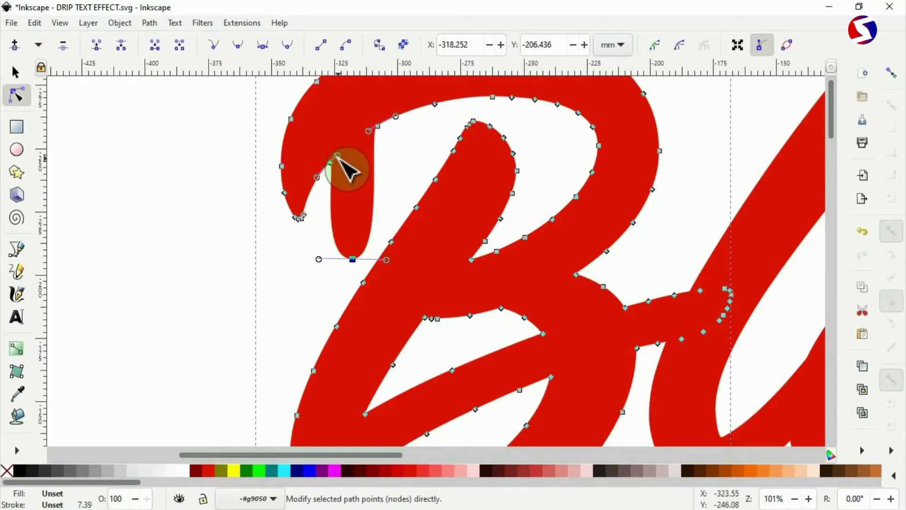
Step: Reshape the handles where the first drip meets the B's upper curve to round the junctions and narrow the drip's neck
scroll(347, 171, "up", 2)
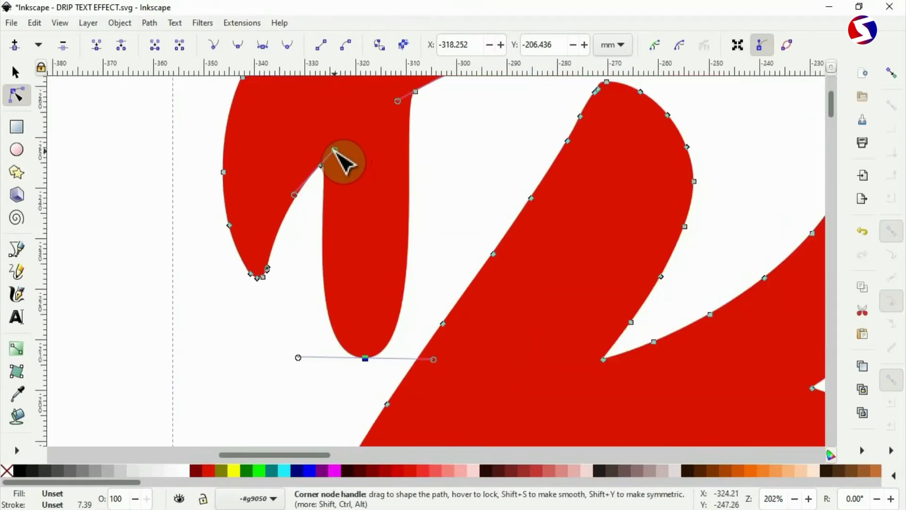
left_click_drag(335, 151, 360, 125)
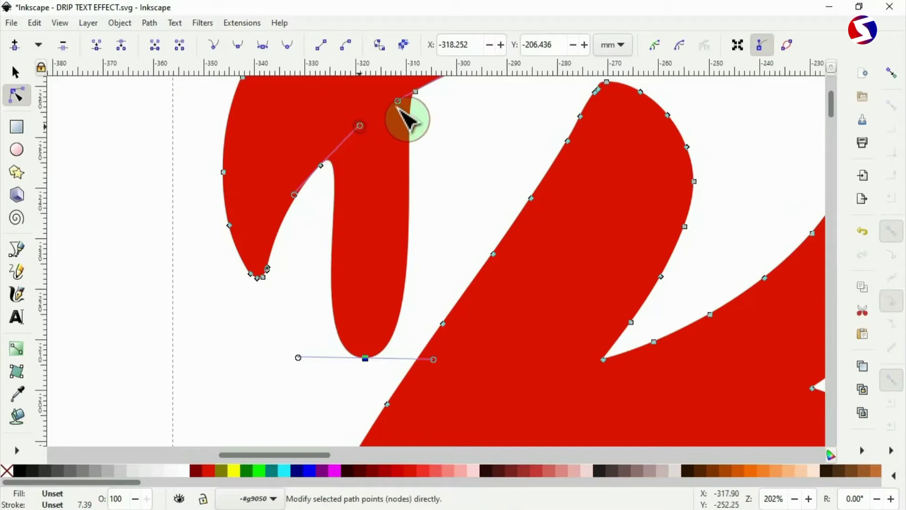
mouse_move(398, 101)
left_mouse_down()
mouse_move(349, 130)
mouse_move(383, 107)
mouse_move(401, 136)
mouse_move(417, 83)
mouse_move(411, 91)
left_mouse_up()
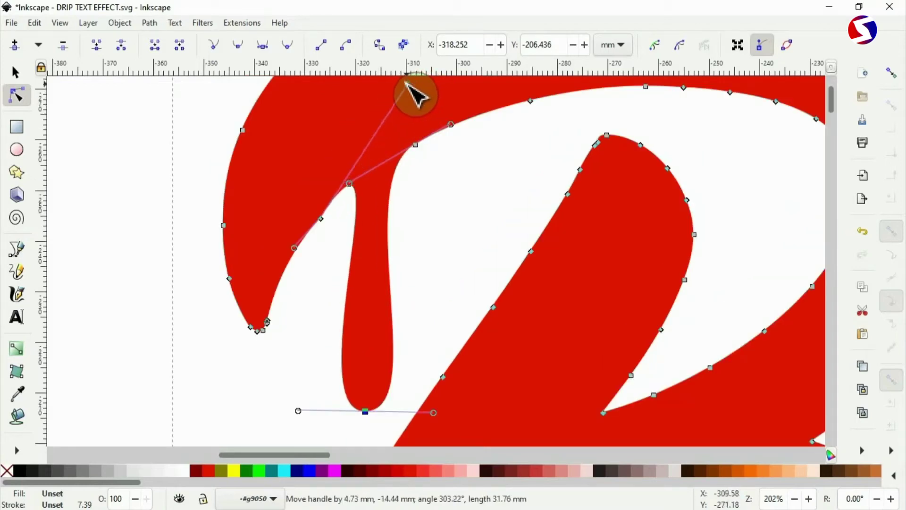
scroll(410, 109, "up", 4)
left_click_drag(409, 191, 435, 120)
scroll(388, 283, "down", 4)
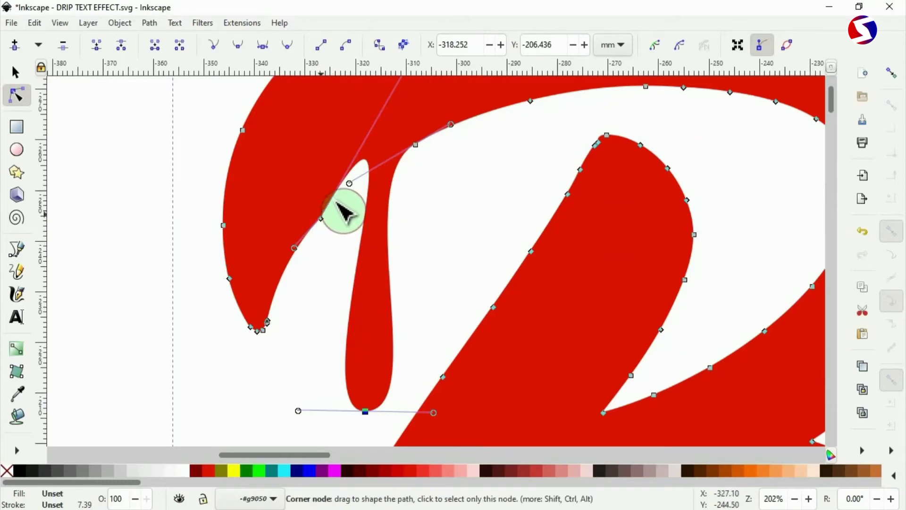
left_click_drag(407, 83, 428, 91)
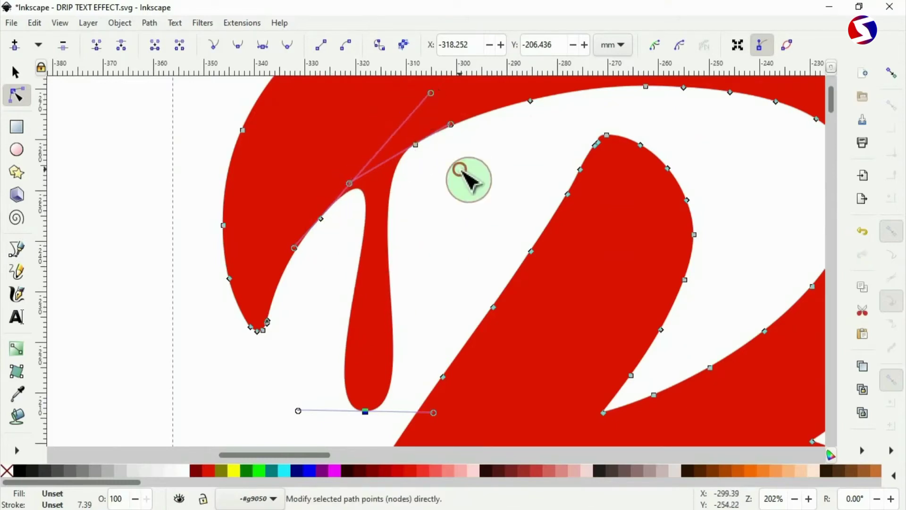
left_click(469, 179)
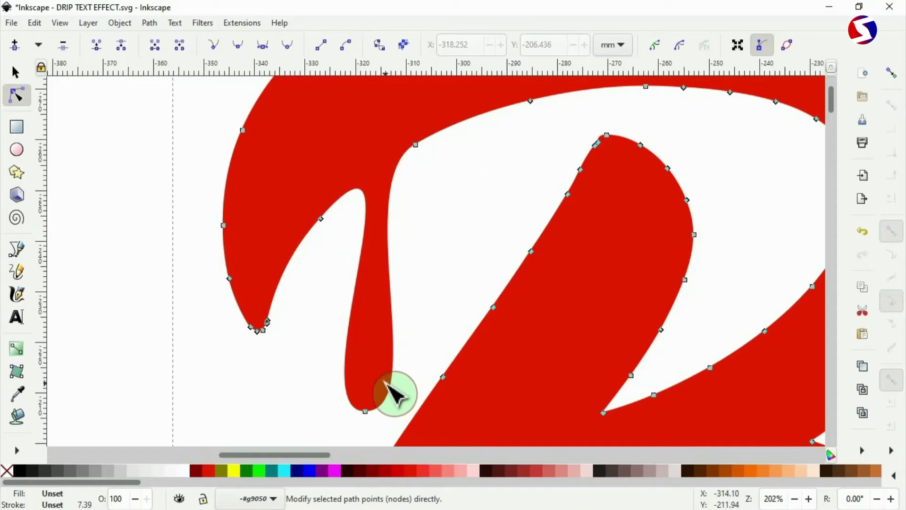
Step: Insert a node midway between the two nodes just right of the first drip on the inner edge of the B's top curve
left_click(532, 101)
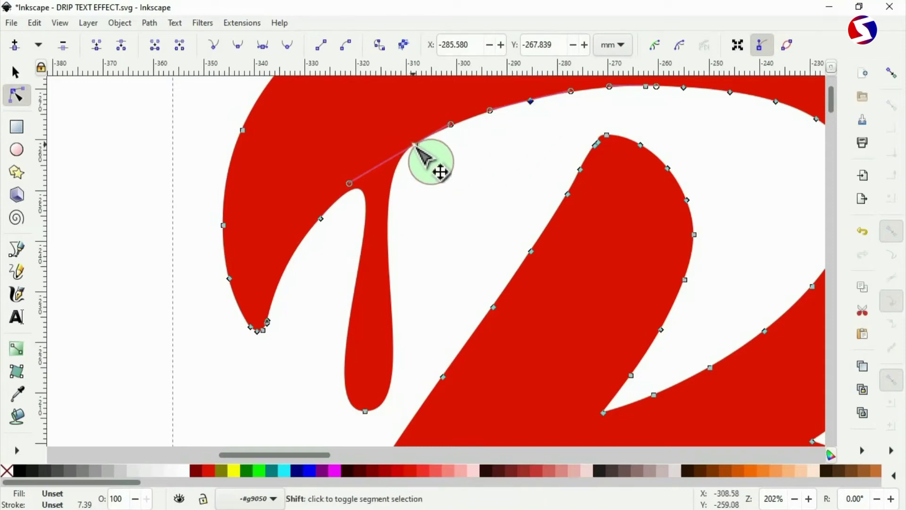
left_click(415, 146)
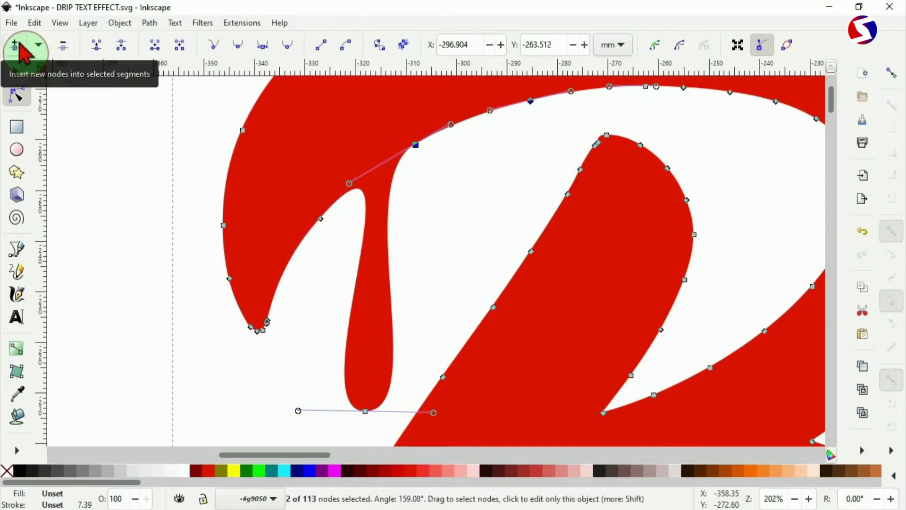
left_click(19, 46)
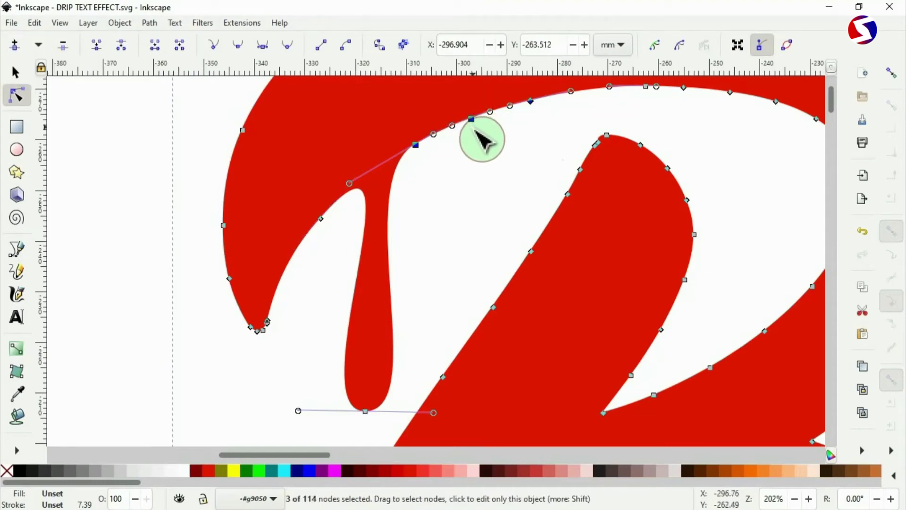
left_click(478, 132)
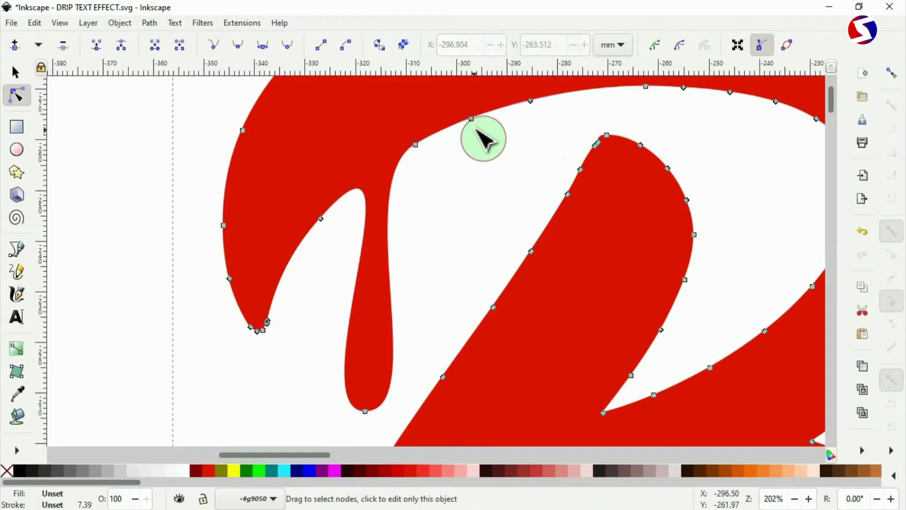
Step: Pull the inserted node down to about Y -257 mm to form a small bump beside the first drip
left_click(474, 124)
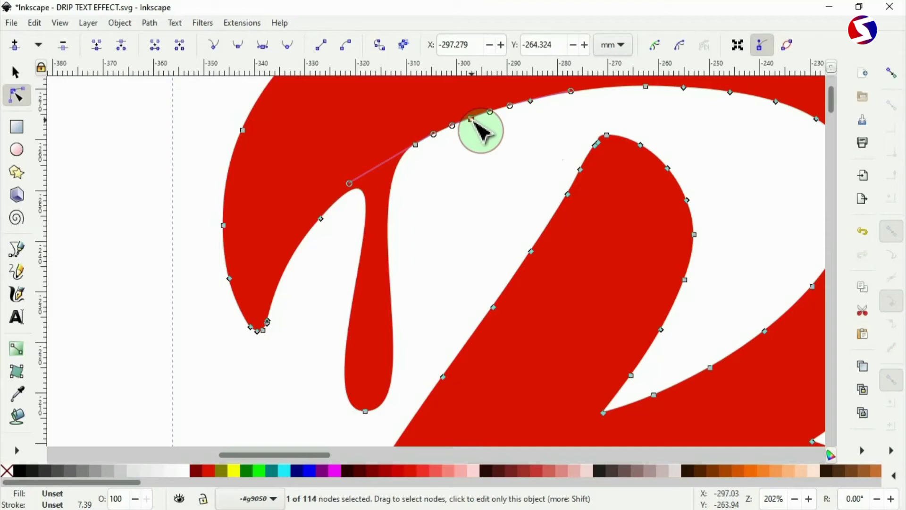
left_click_drag(475, 123, 477, 156)
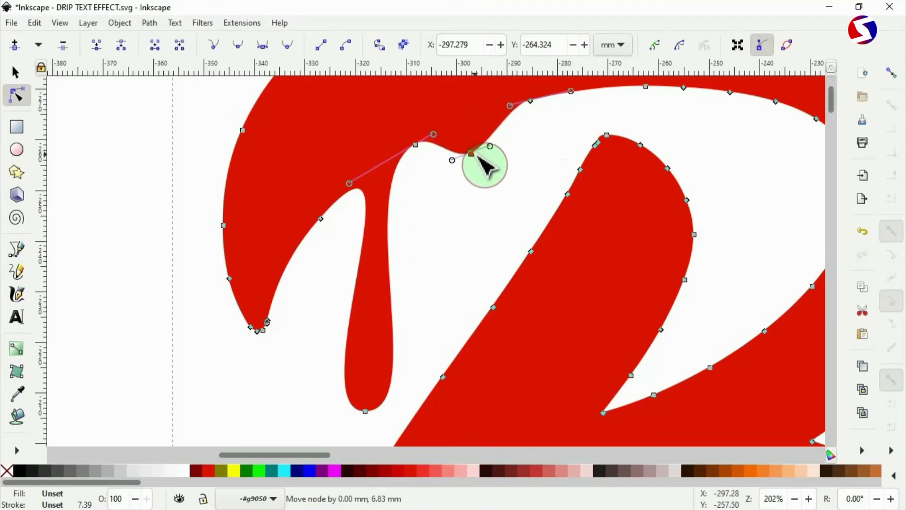
left_click_drag(479, 161, 492, 184)
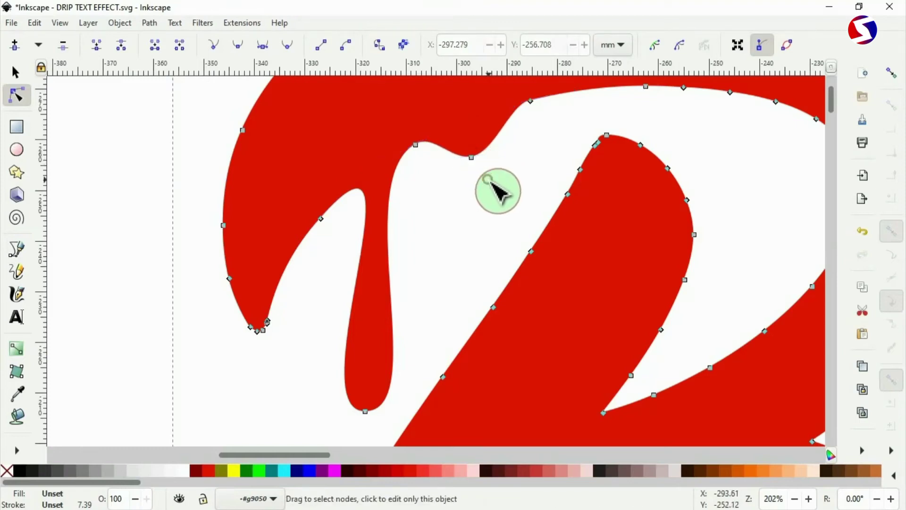
scroll(491, 184, "down", 2)
left_click(280, 218)
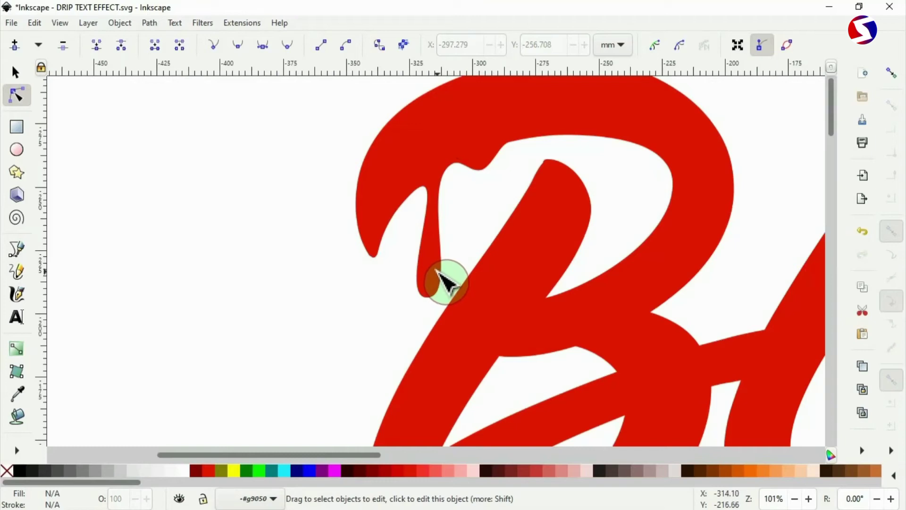
Step: Insert a node midway between two neighbouring nodes on the lower-right outer edge of the B's bottom loop
scroll(448, 274, "down", 6)
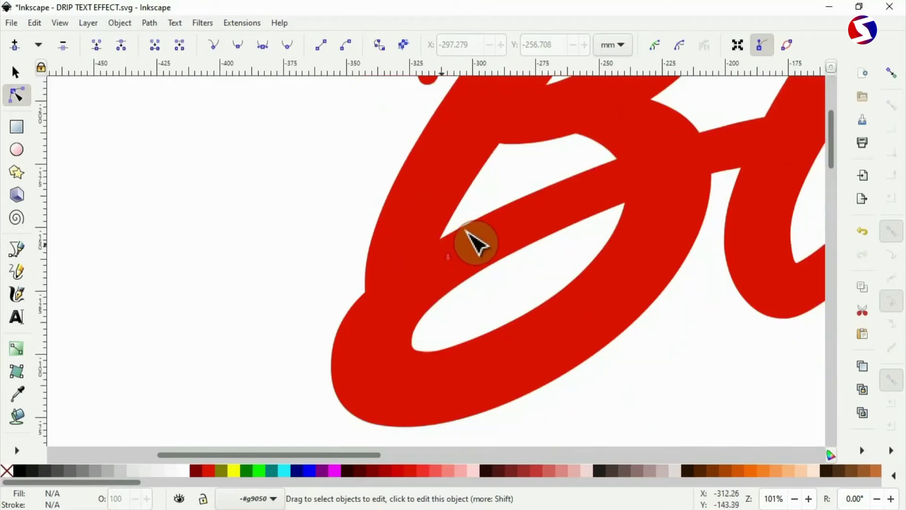
scroll(552, 245, "down", 3)
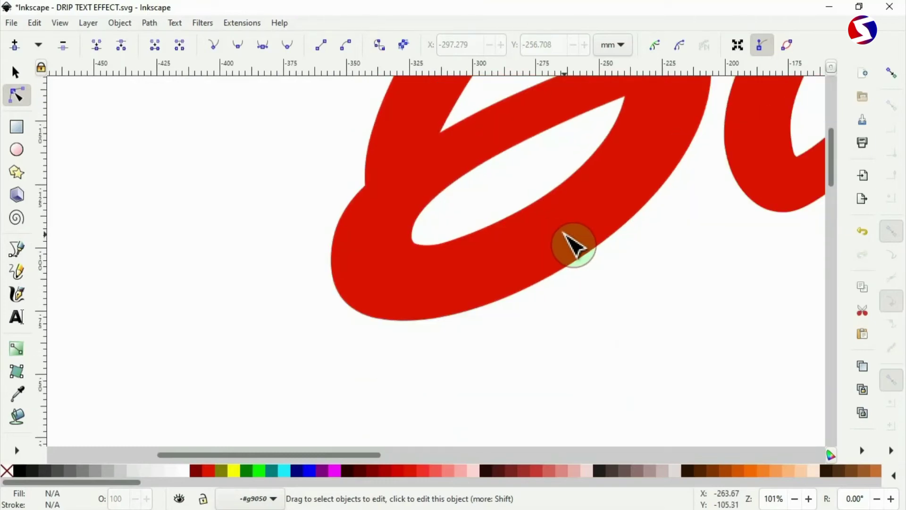
left_click(574, 245)
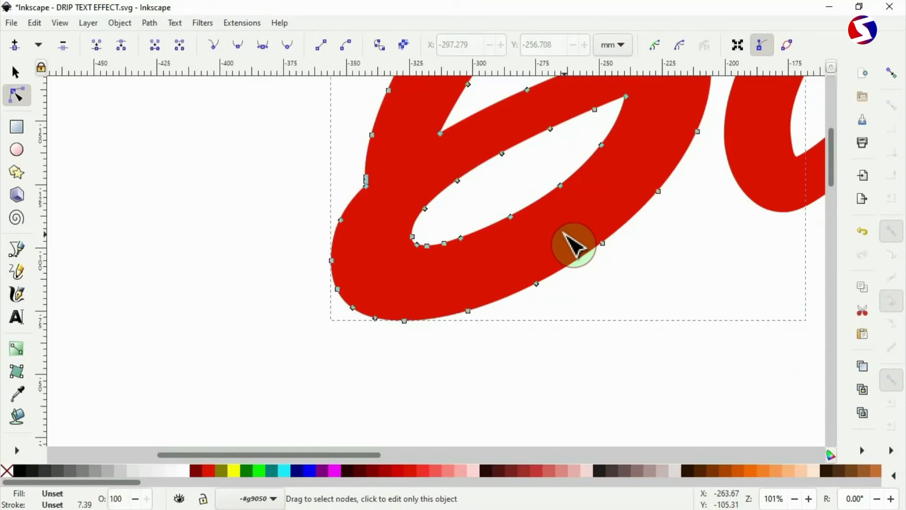
left_click_drag(586, 282, 679, 178)
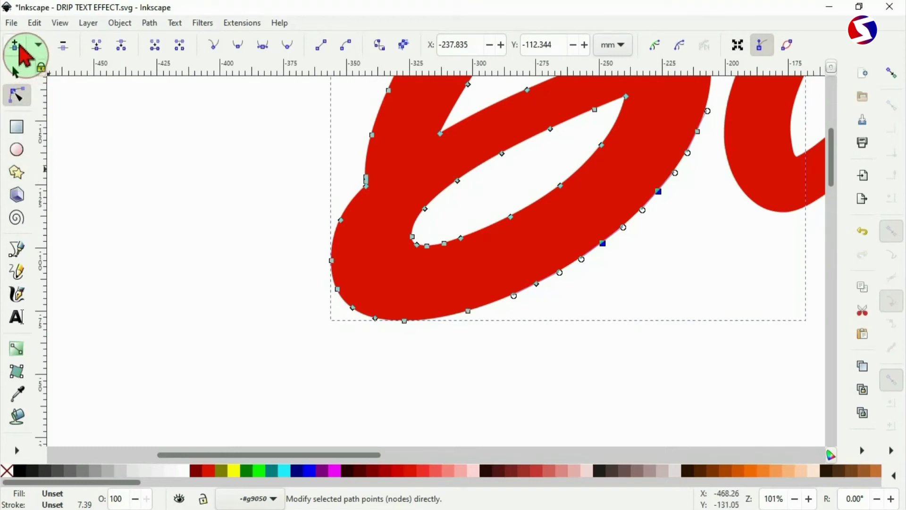
left_click(19, 47)
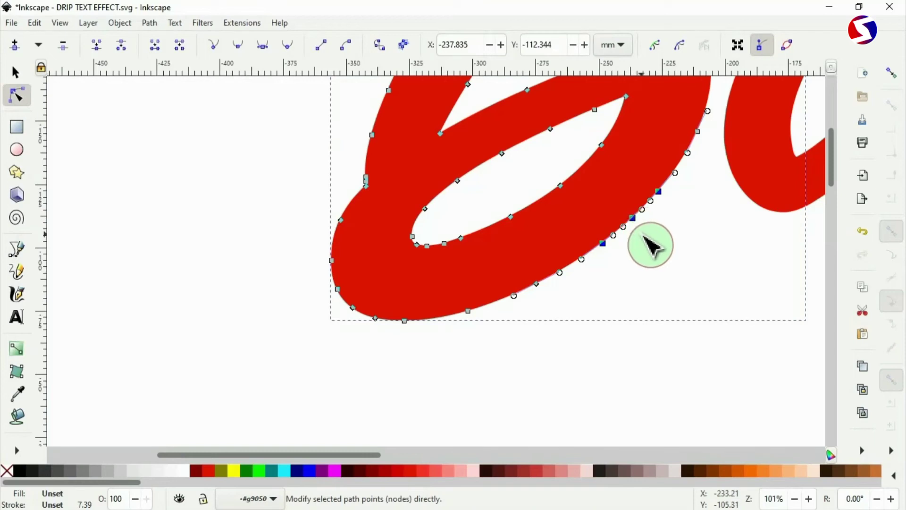
key("Escape")
Step: Pull the new node down to about Y -42 mm for a long drip, and adjust the junction handles to pinch its neck thin
left_click_drag(632, 217, 633, 396)
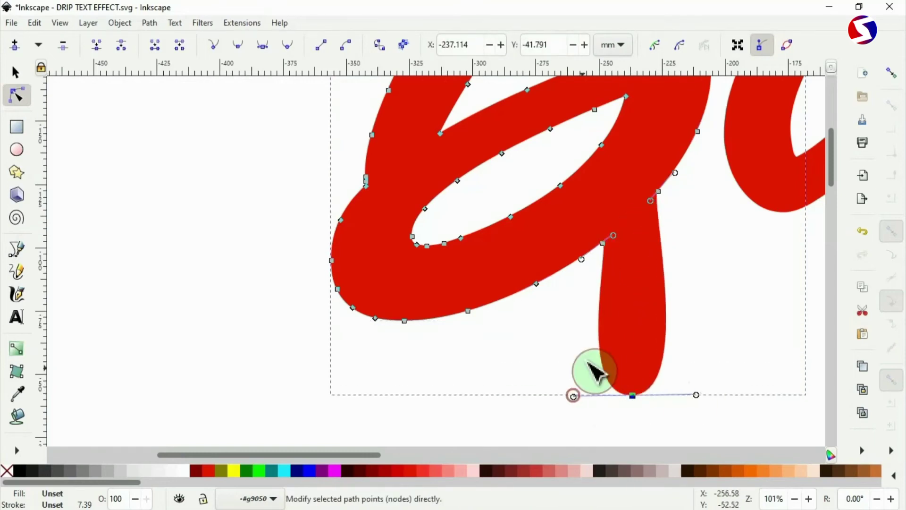
scroll(659, 249, "up", 1)
left_click_drag(654, 186, 578, 226)
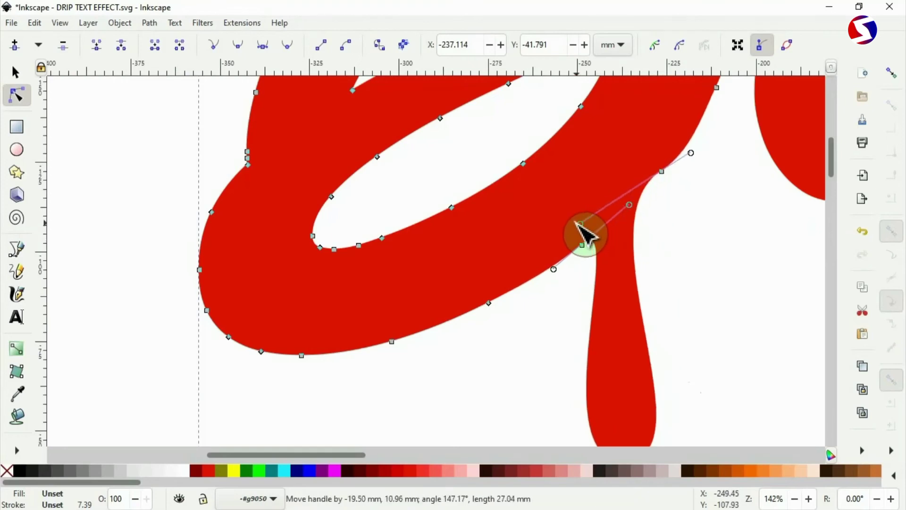
left_click_drag(630, 205, 544, 285)
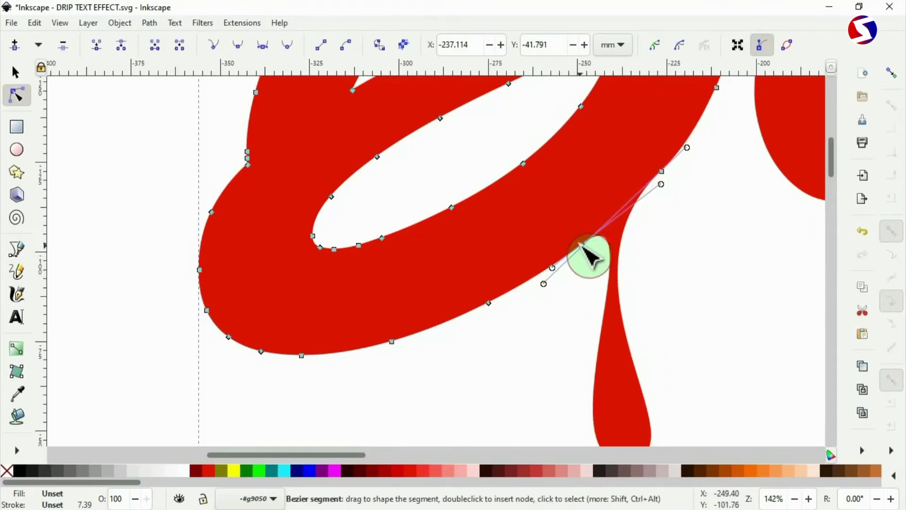
left_click_drag(661, 184, 666, 184)
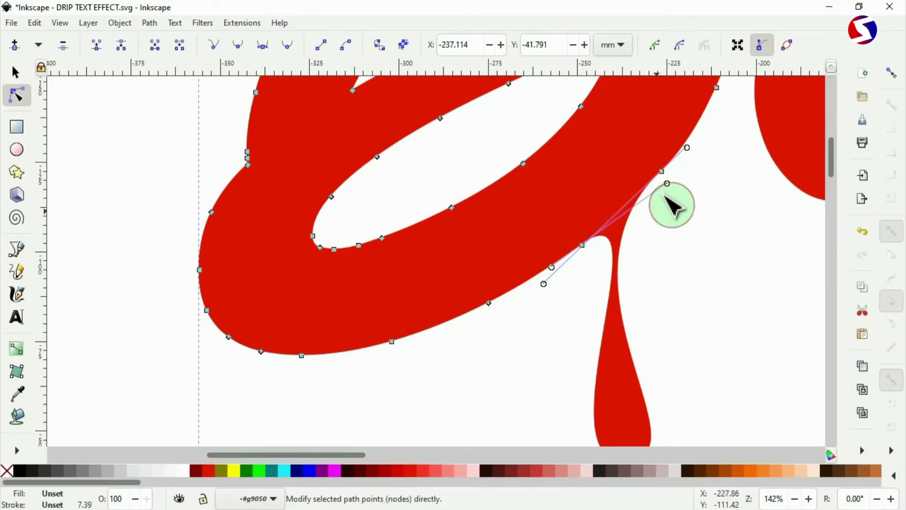
left_click_drag(667, 183, 679, 177)
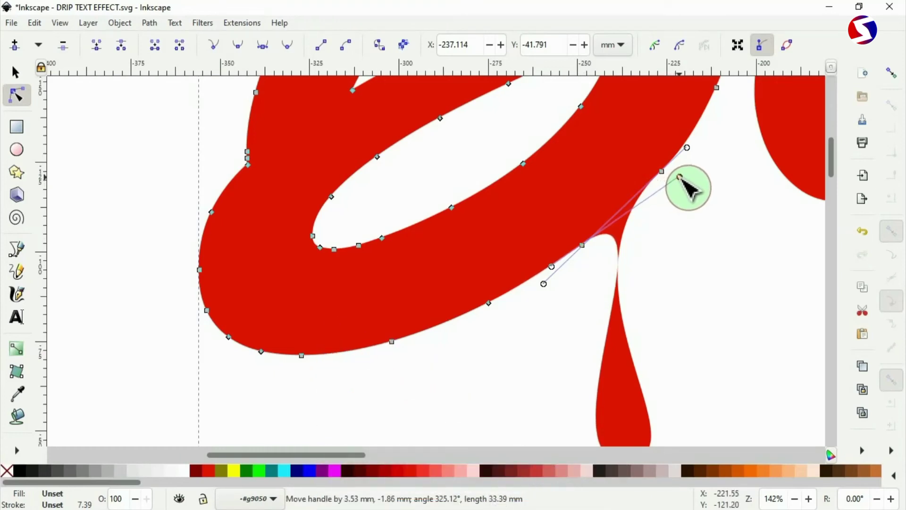
left_click_drag(680, 176, 681, 177)
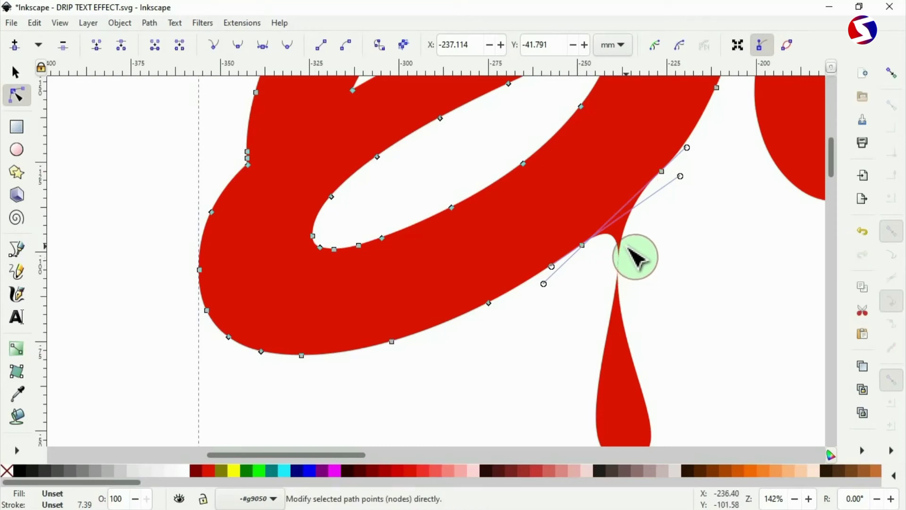
scroll(635, 257, "down", 2)
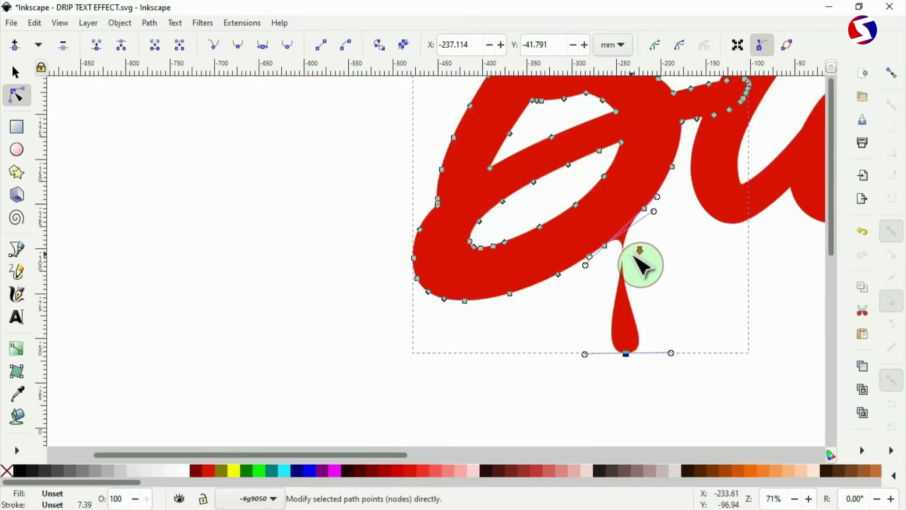
scroll(639, 264, "down", 2)
left_click(465, 229)
left_click(464, 229)
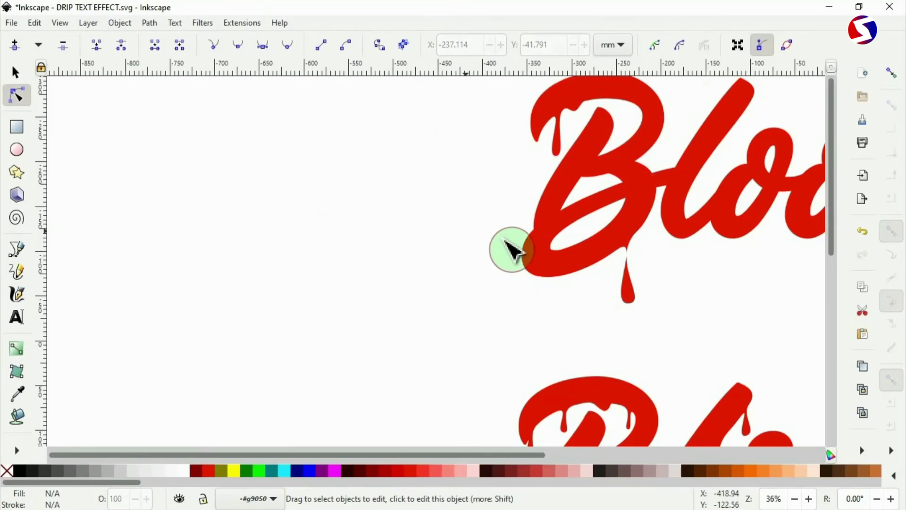
Step: Form a drip under the B's lower-left curve, with its tip at about Y -43 mm, a narrow neck and rounded end
left_click_drag(547, 263, 387, 317)
left_click(388, 318)
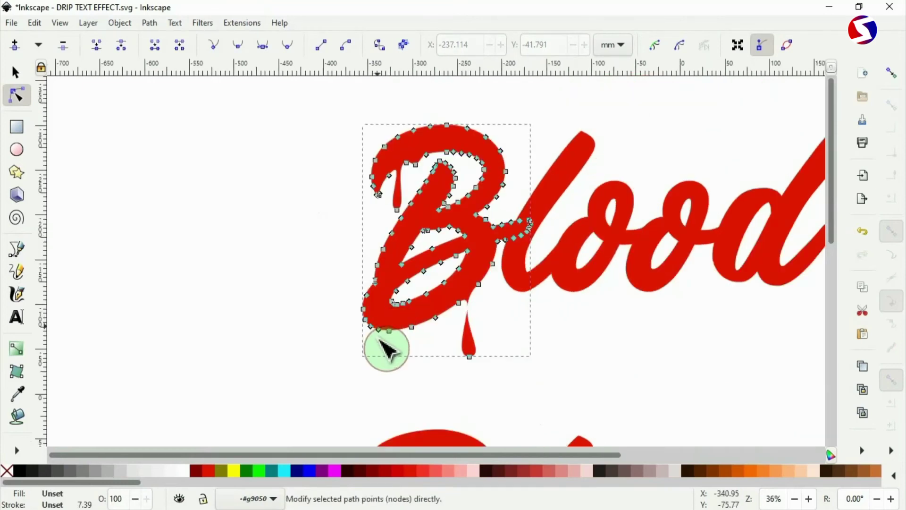
scroll(382, 340, "down", 3)
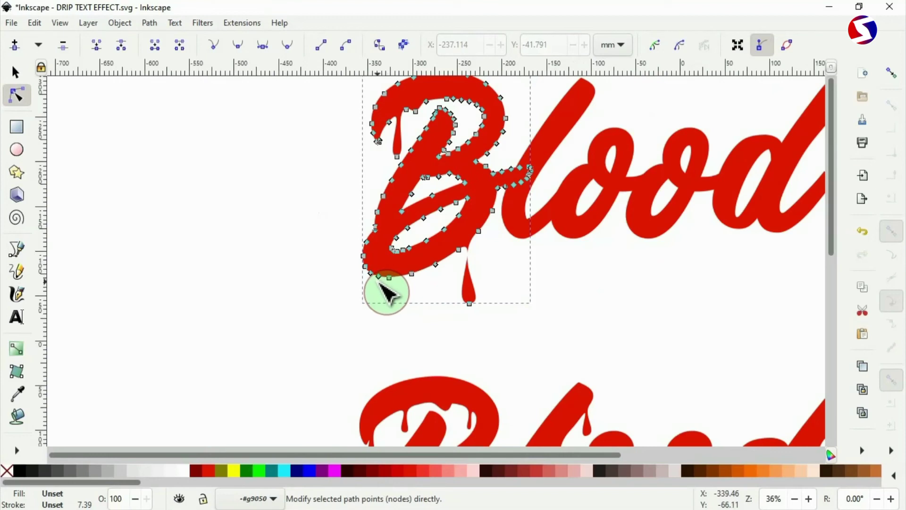
scroll(377, 284, "up", 4)
left_click_drag(385, 251, 407, 352)
left_click_drag(369, 351, 351, 353)
left_click_drag(361, 241, 397, 246)
left_click_drag(411, 254, 371, 258)
left_click(405, 344)
left_click(381, 353)
left_click_drag(407, 352, 419, 353)
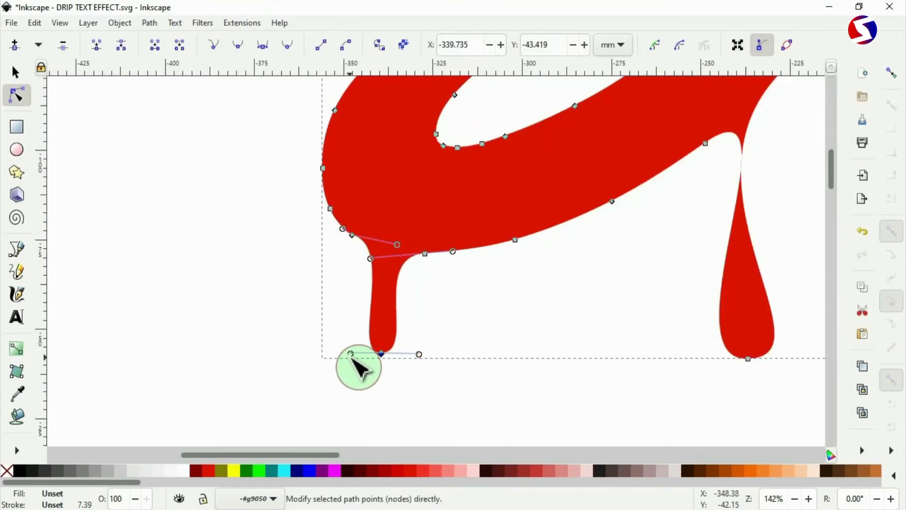
left_click_drag(350, 354, 344, 353)
Step: Pull a node on the upper edge of the opening in the B's bottom loop slightly down to form a small bump
scroll(502, 303, "down", 2)
left_click_drag(567, 142, 570, 153)
left_click(501, 179)
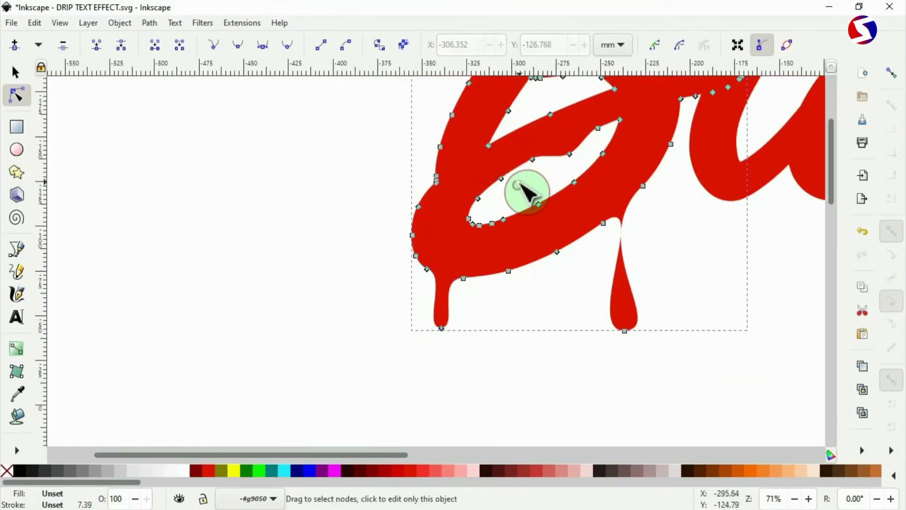
Step: Insert a node left of that bump, pull it down to about Y -116 mm, and shape its handles into a short, rounded drip
left_click(532, 160, "shift")
left_click(18, 44)
left_click(515, 168)
left_click_drag(515, 168, 517, 197)
left_click_drag(522, 193, 530, 196)
left_click_drag(510, 196, 504, 197)
left_click_drag(526, 162, 521, 166)
left_click_drag(506, 175, 511, 169)
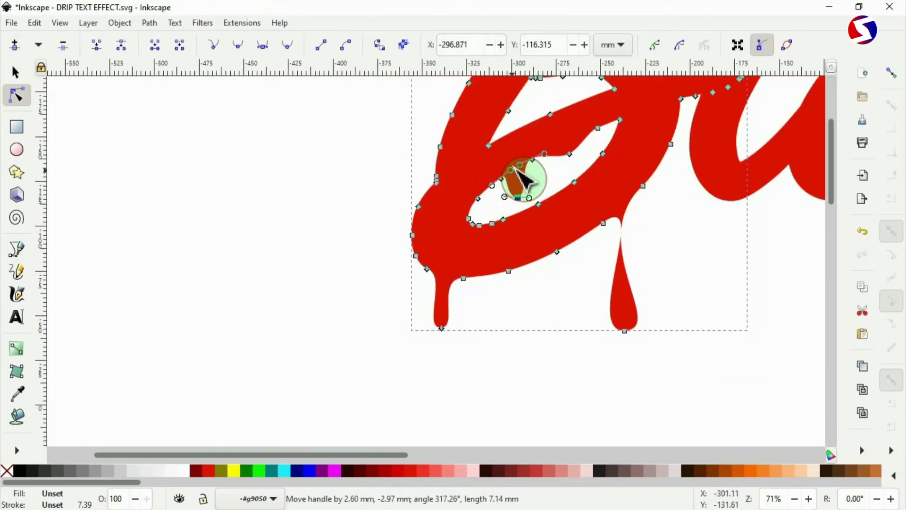
Step: Pull existing nodes on the B's inner edges downward for short bumps, including one at the right of the top opening
scroll(137, 357, "down", 2)
left_click_drag(388, 145, 388, 157)
scroll(381, 163, "up", 6)
scroll(454, 152, "up", 4)
left_click_drag(423, 218, 469, 235)
Step: Insert a node midway between two neighbouring nodes along the upper edge of the B's top opening
scroll(257, 109, "up", 2)
left_click_drag(245, 114, 349, 168)
left_click(15, 44)
left_click(290, 139)
Step: Pull the new node down to about Y -256 mm and adjust the handles to form a thin drip with a rounded tip
left_click_drag(291, 139, 290, 238)
left_click_drag(300, 238, 309, 239)
left_click_drag(279, 237, 265, 235)
mouse_move(269, 137)
left_mouse_down()
mouse_move(285, 137)
mouse_move(277, 131)
left_mouse_up()
left_click(395, 231)
scroll(396, 232, "down", 8)
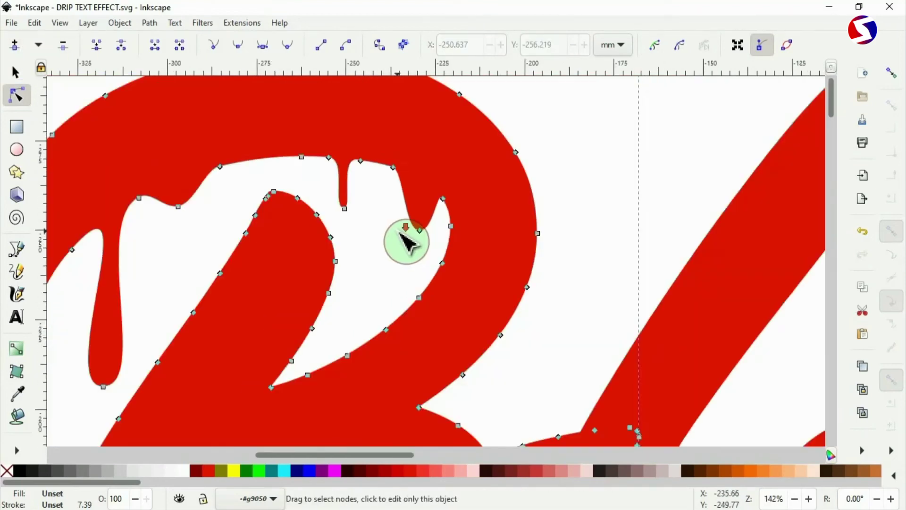
left_click(490, 210)
scroll(508, 236, "right", 2)
scroll(476, 255, "right", 2)
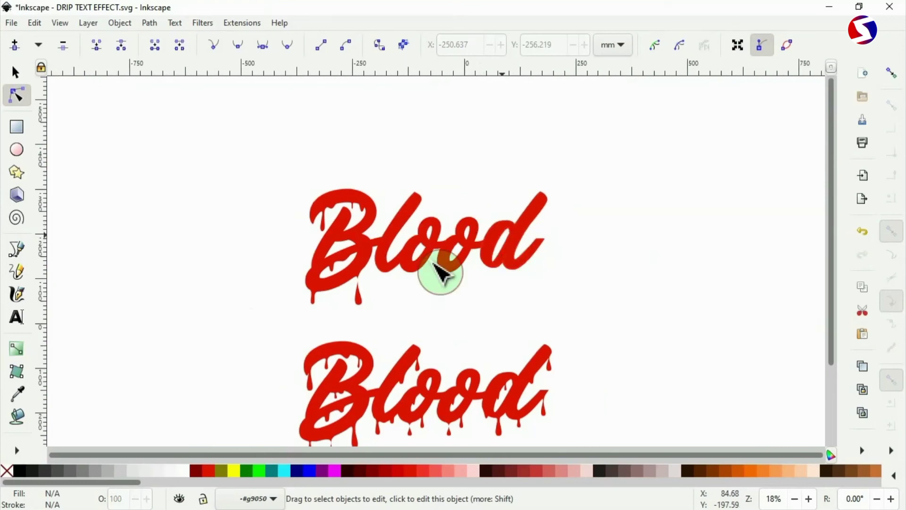